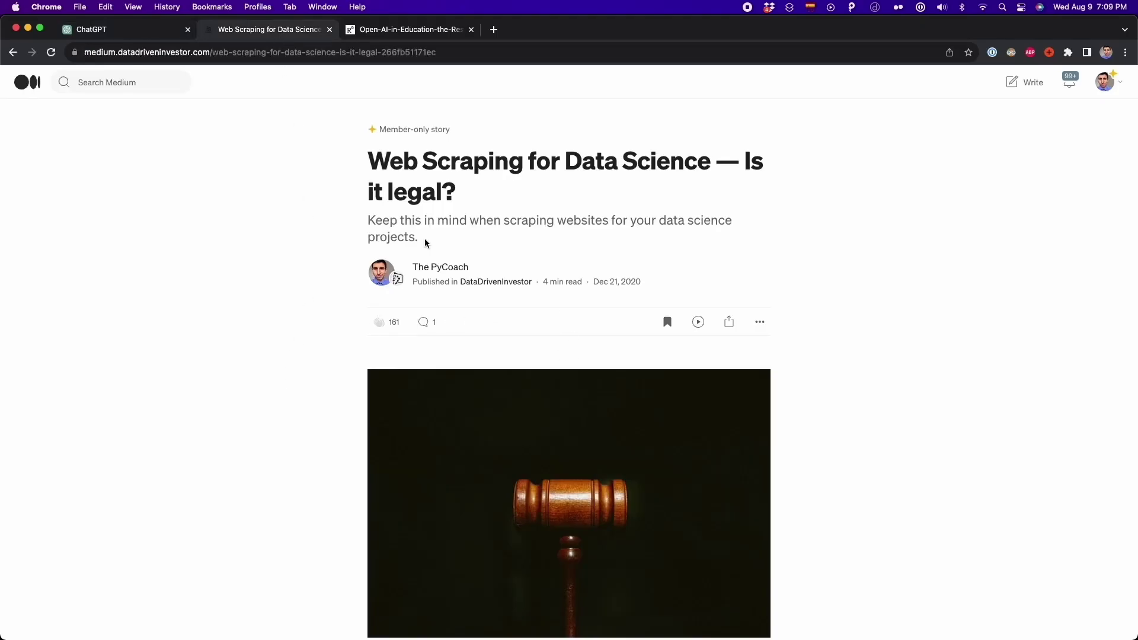
pyautogui.scroll(-5, 597, 267)
pyautogui.scroll(-5, 595, 267)
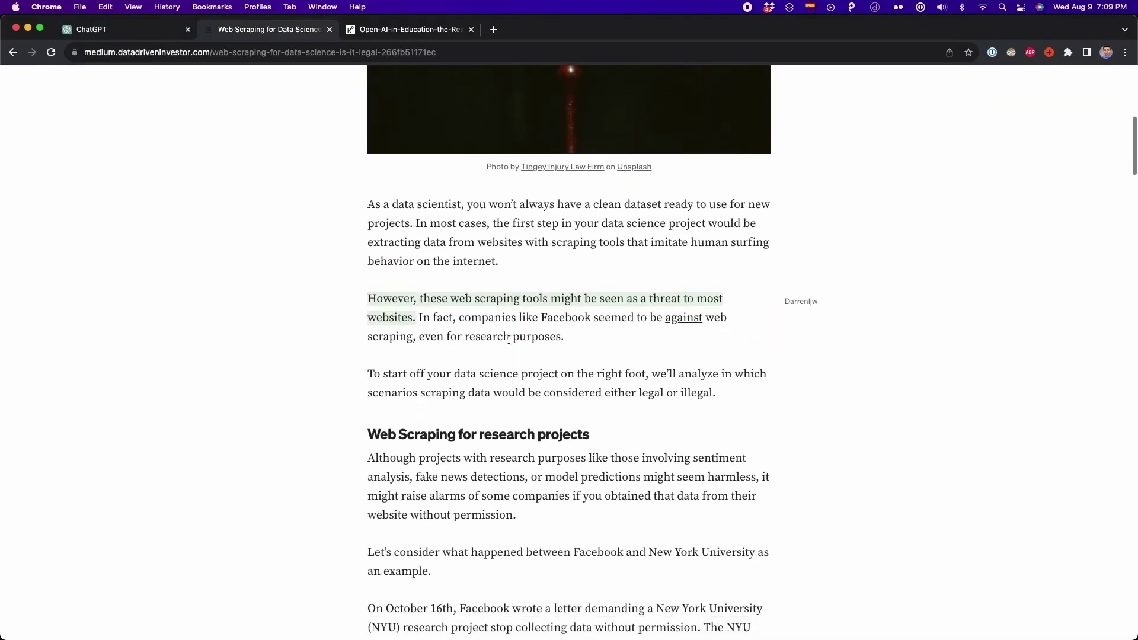
pyautogui.scroll(-3, 449, 401)
pyautogui.scroll(-1, 449, 401)
pyautogui.scroll(-3, 449, 400)
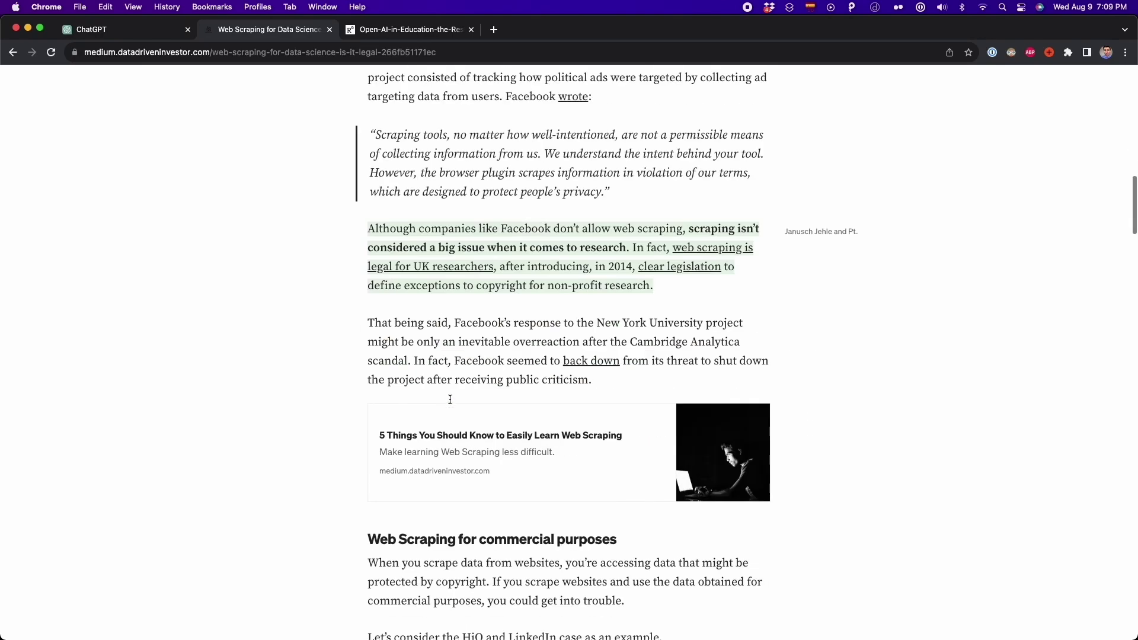
pyautogui.scroll(-4, 449, 400)
pyautogui.scroll(-2, 449, 398)
pyautogui.scroll(-2, 449, 399)
pyautogui.scroll(-2, 449, 399)
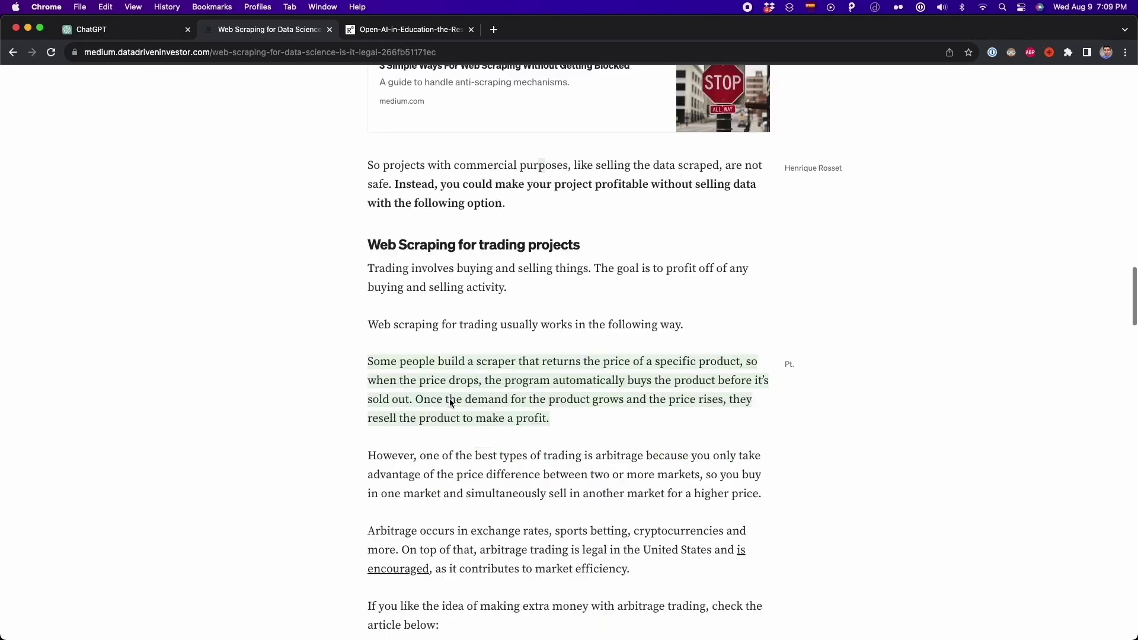
pyautogui.scroll(-4, 449, 400)
pyautogui.scroll(-1, 448, 403)
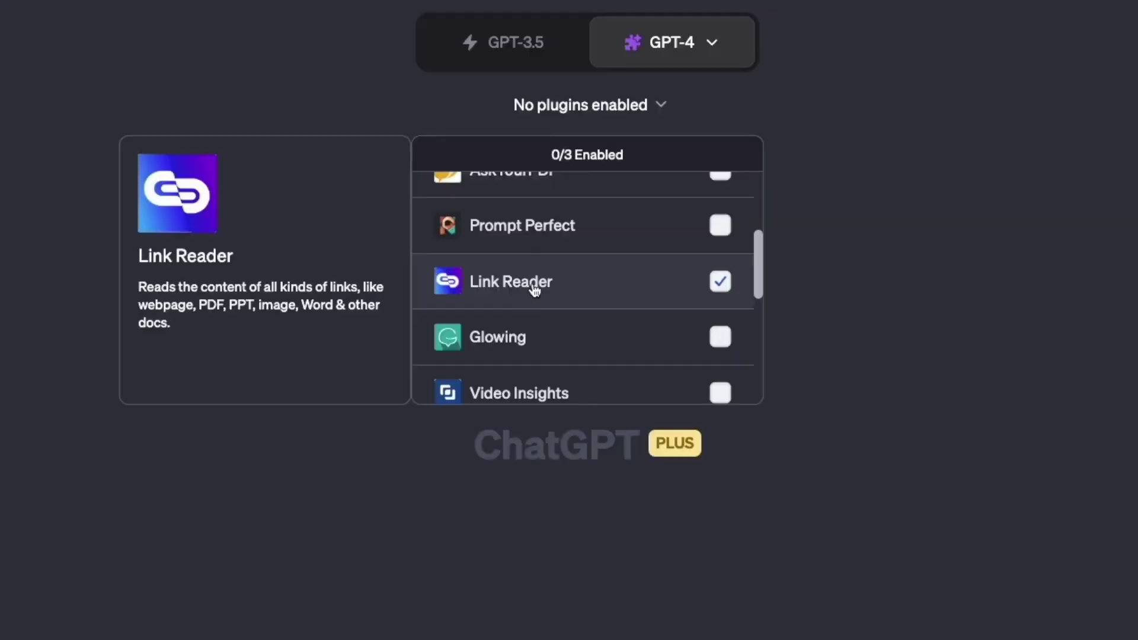
# - With Link Reader enabled, send the request to summarize the prompt engineer jobs article like for a five-year-old
pyautogui.click(485, 433)
pyautogui.write("summarize this article like i'm 5:")
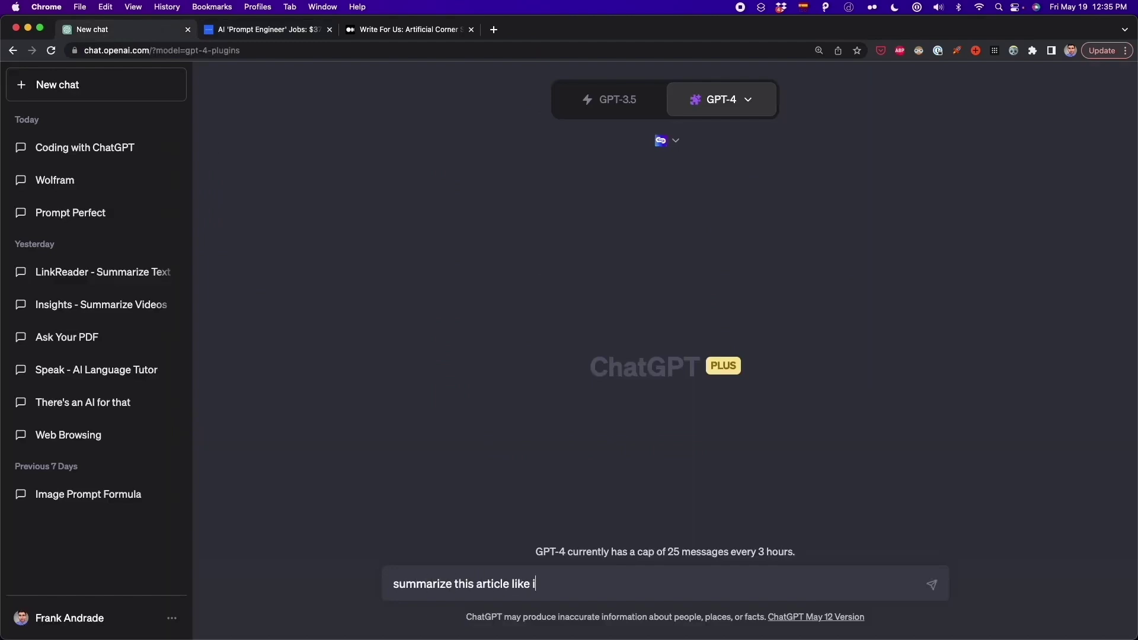
pyautogui.write('https://www.businessinsider.com/ai-prompt-engineer-jobs-pay-salary-requirements-no-tech-background-2023-3')
pyautogui.press('Return')
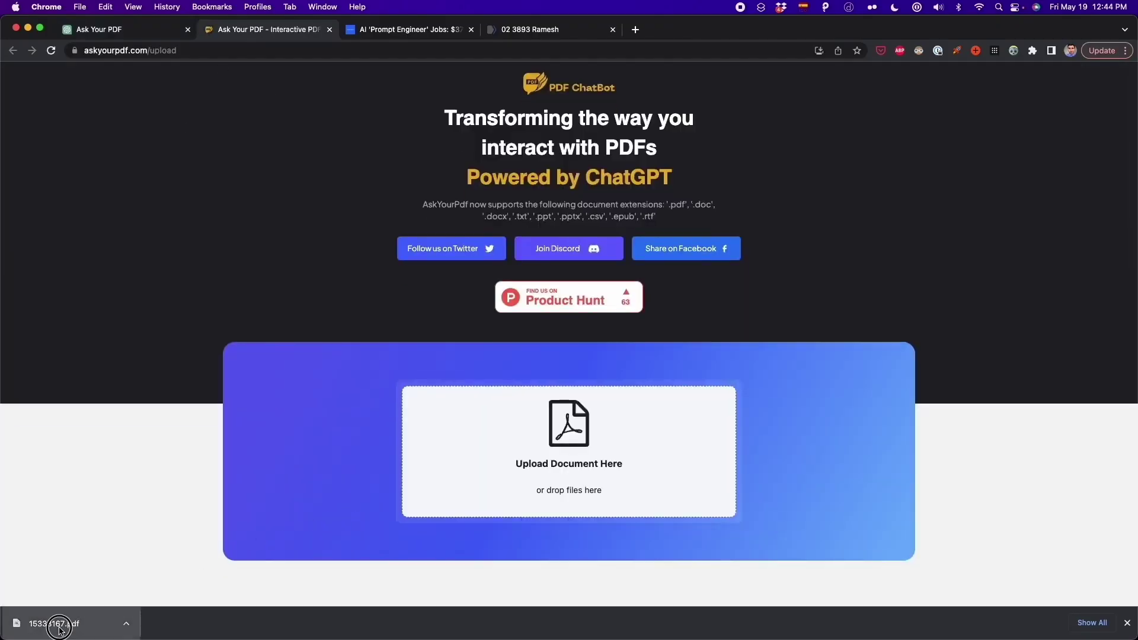
# - Upload 15333167.pdf to AskYourPDF by dragging it onto the Upload Document box
pyautogui.moveTo(532, 459); pyautogui.dragTo(531, 462)
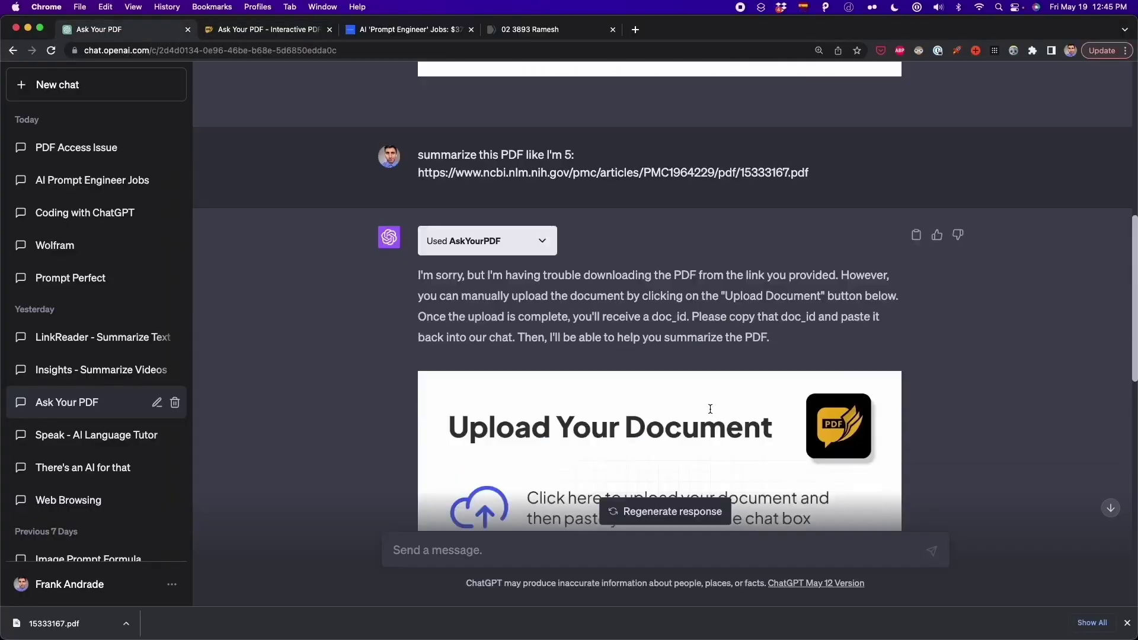
pyautogui.scroll(-3, 707, 409)
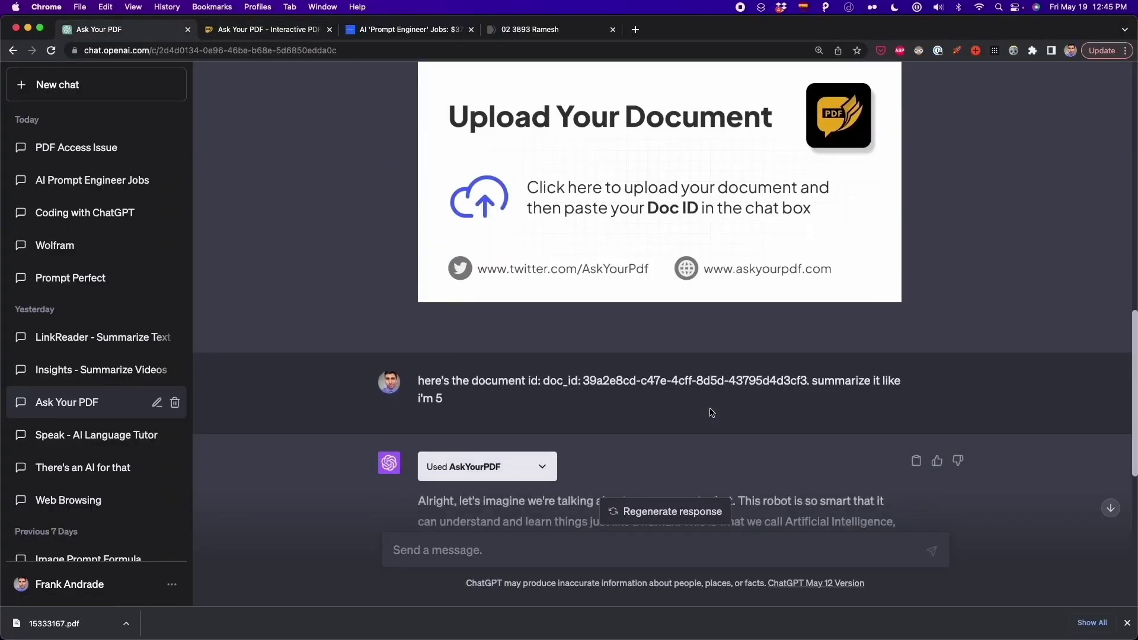
pyautogui.scroll(-2, 558, 262)
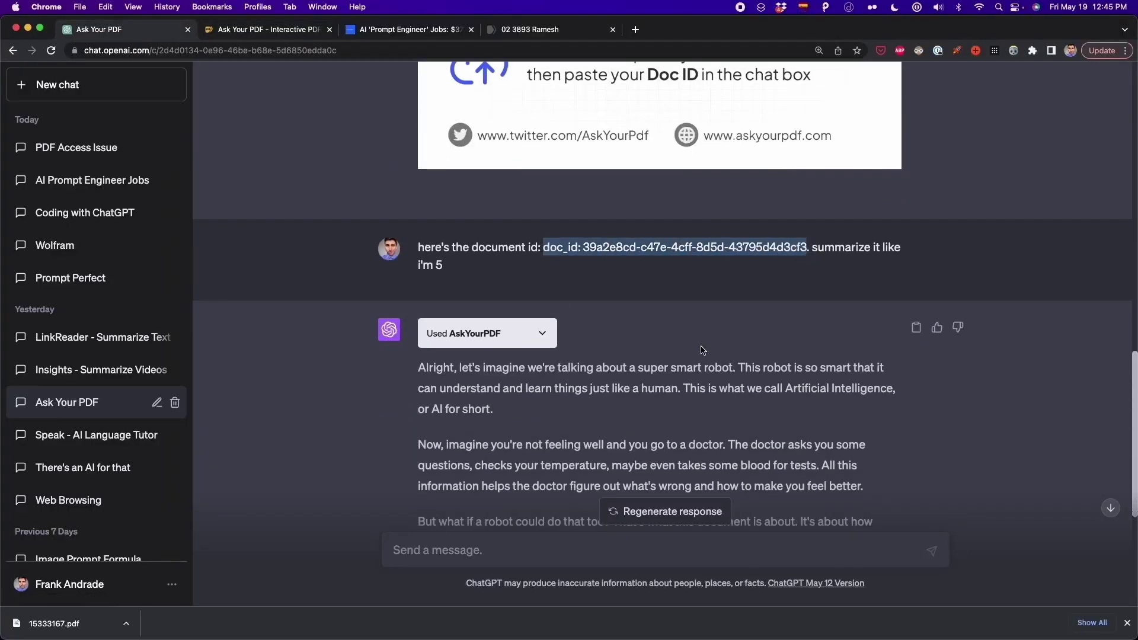
pyautogui.scroll(-3, 701, 350)
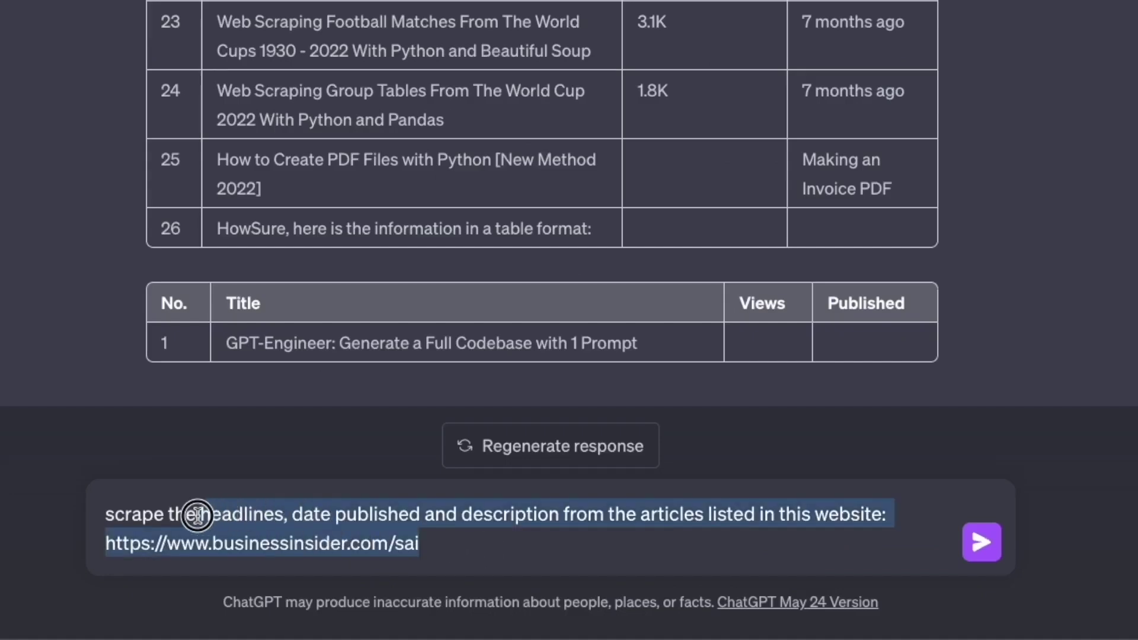
# - Send the Business Insider scraping request through the Scraper plugin
pyautogui.click(506, 542)
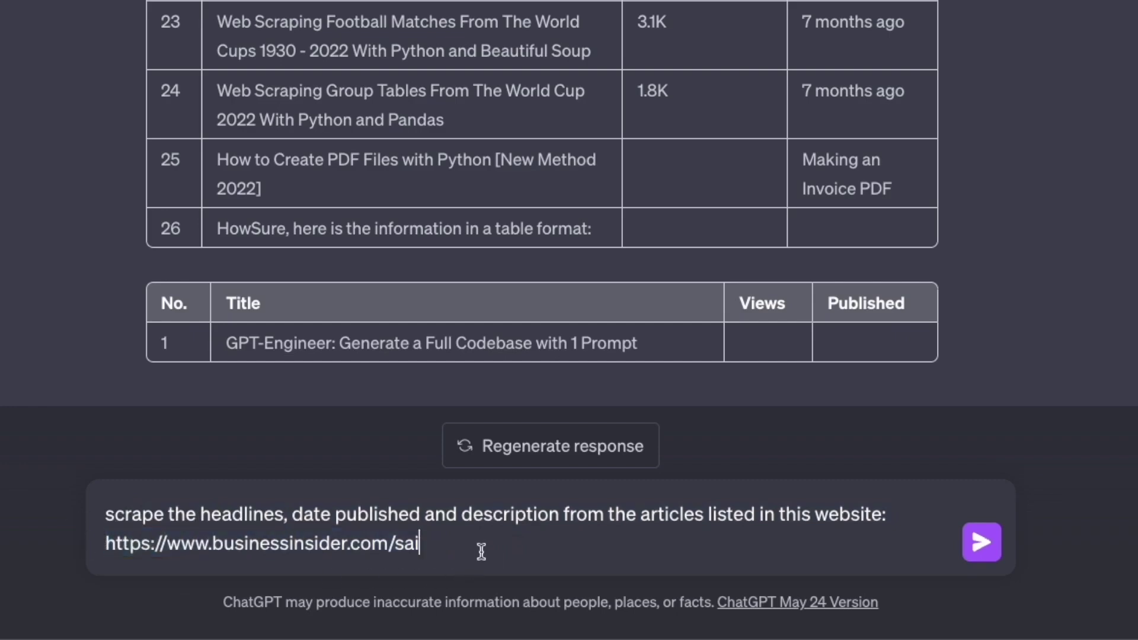
pyautogui.click(983, 547)
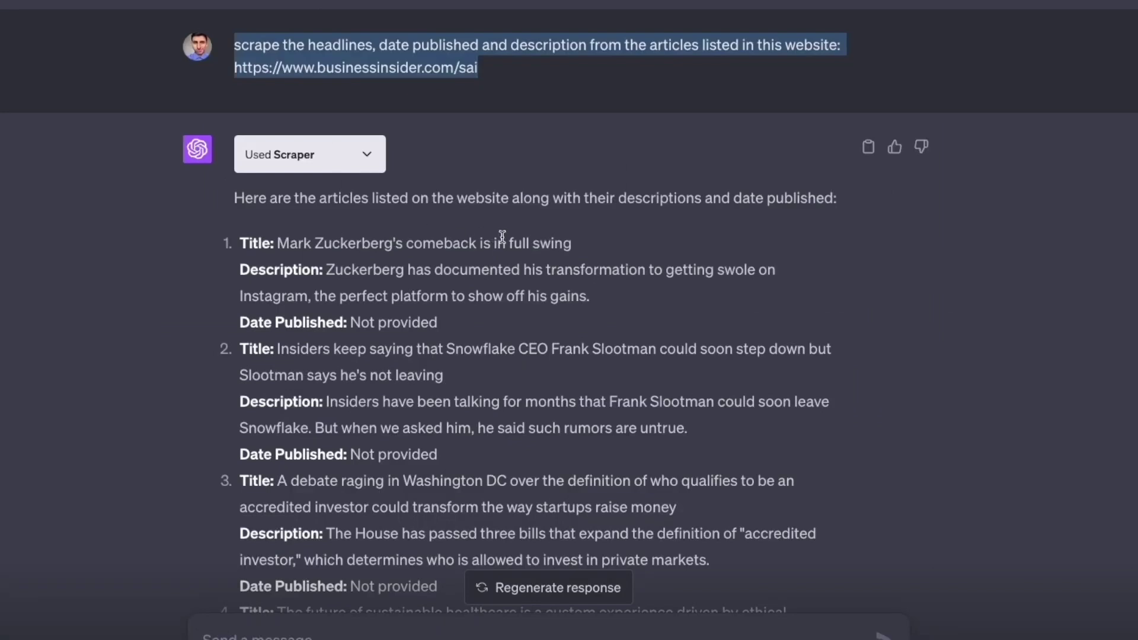
# - Ask ChatGPT to put the 30 scraped items in a table
pyautogui.moveTo(601, 243); pyautogui.dragTo(390, 242)
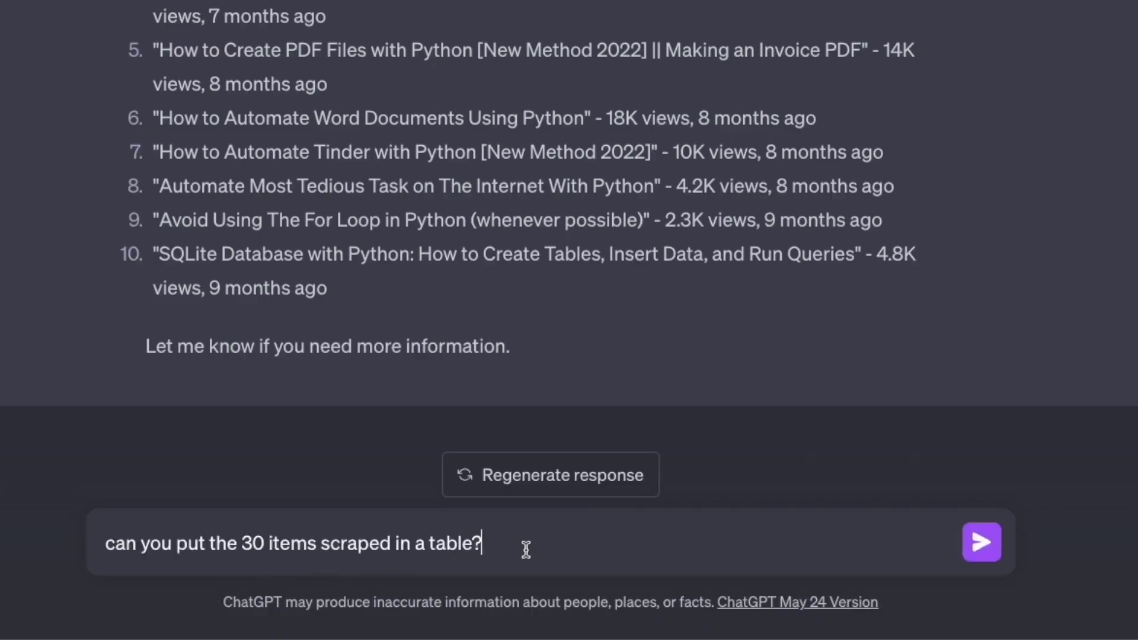
pyautogui.press('Return')
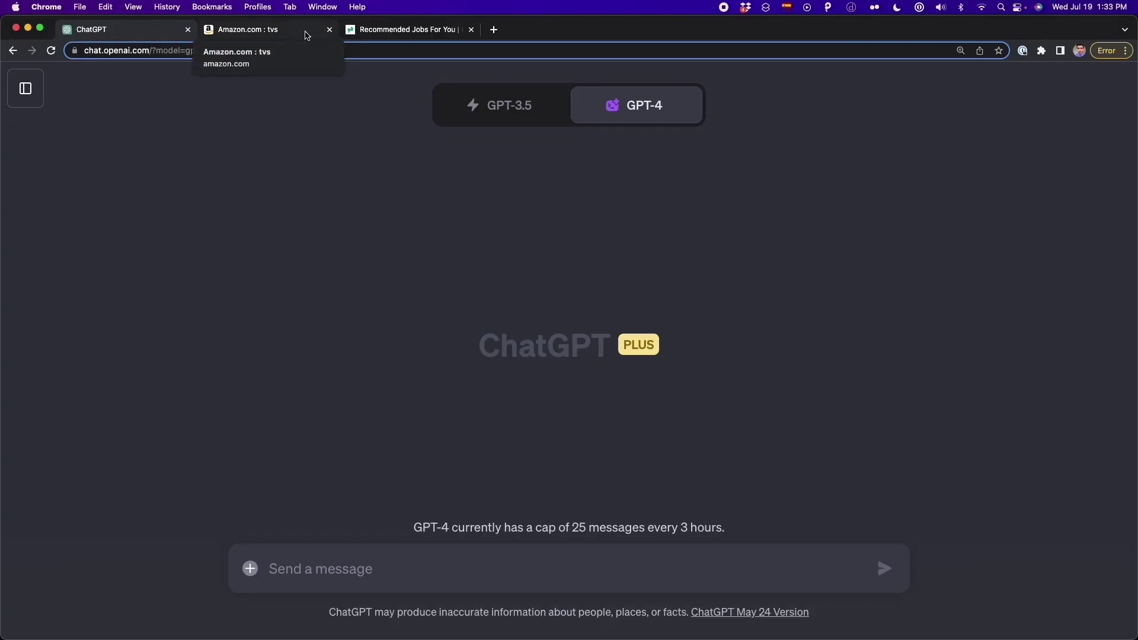
# - Save the Amazon tvs results page as the complete webpage Amazon.com _ tvs.html
pyautogui.click(305, 35)
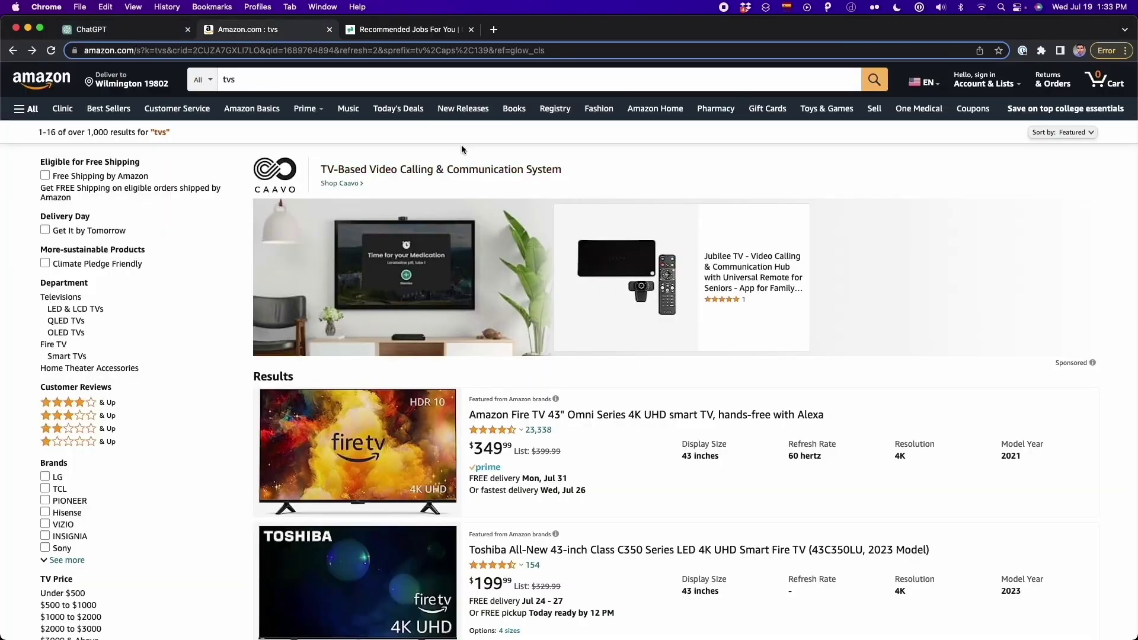
pyautogui.press('super+s')
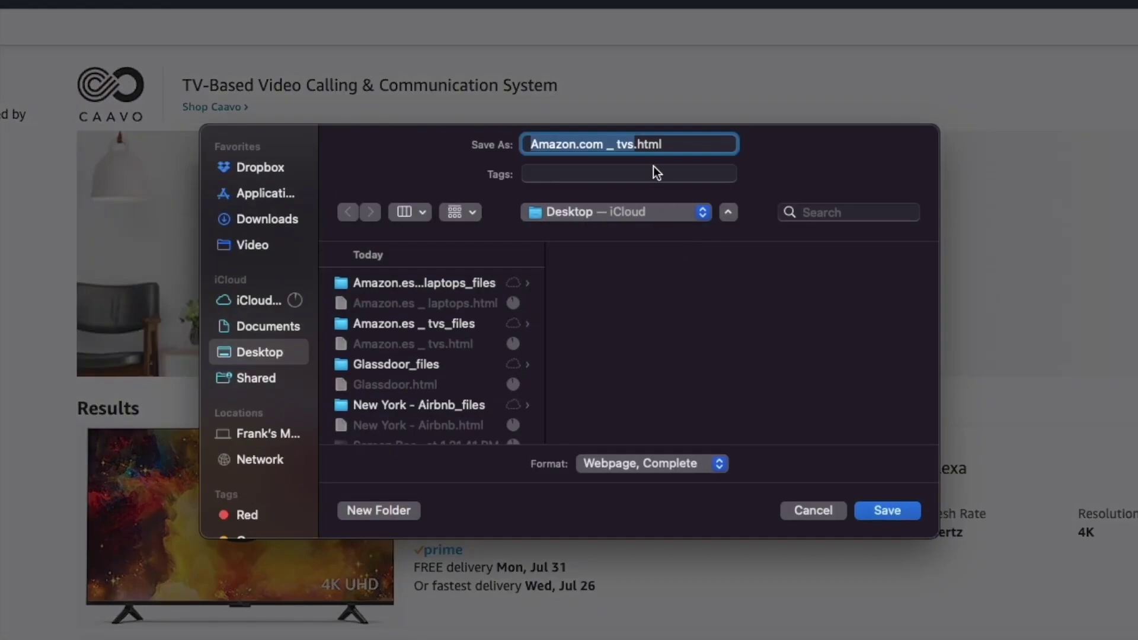
pyautogui.press('Right')
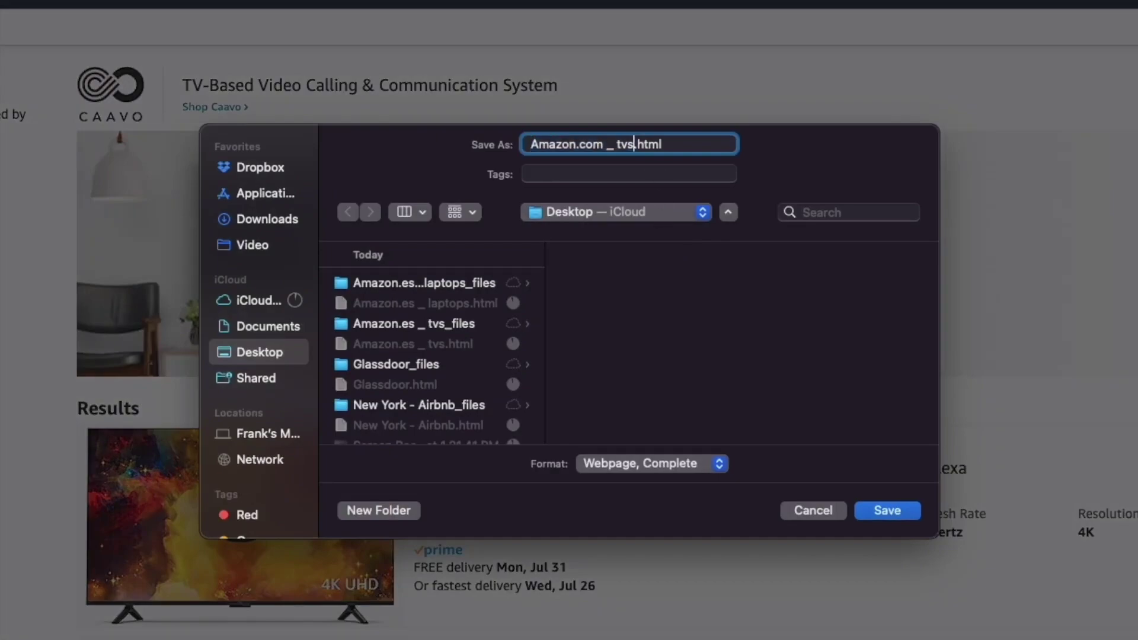
pyautogui.press('Return')
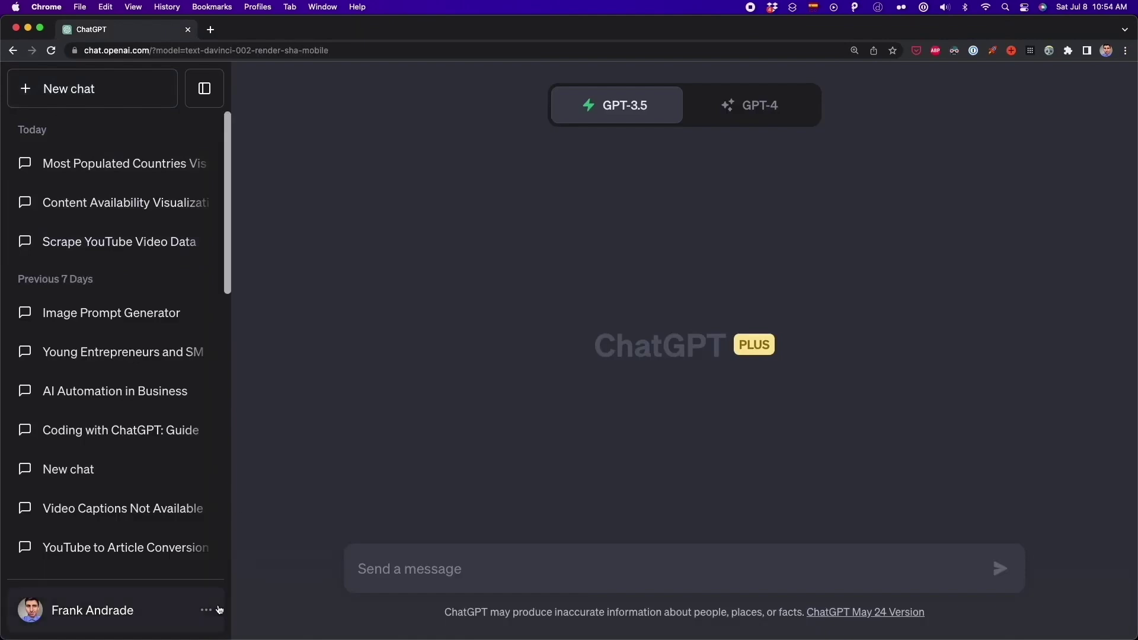
# - Enable Code interpreter under Settings > Beta features
pyautogui.click(142, 614)
pyautogui.click(63, 503)
pyautogui.click(336, 285)
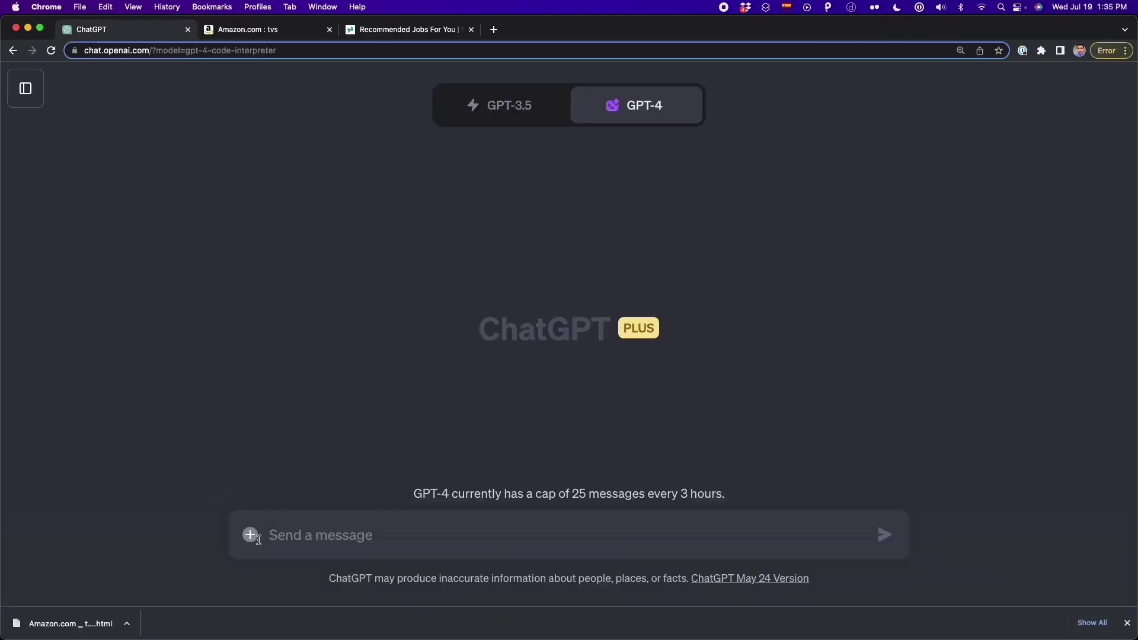
# - Attach Amazon.com _ tvs.html to the new ChatGPT message
pyautogui.click(253, 536)
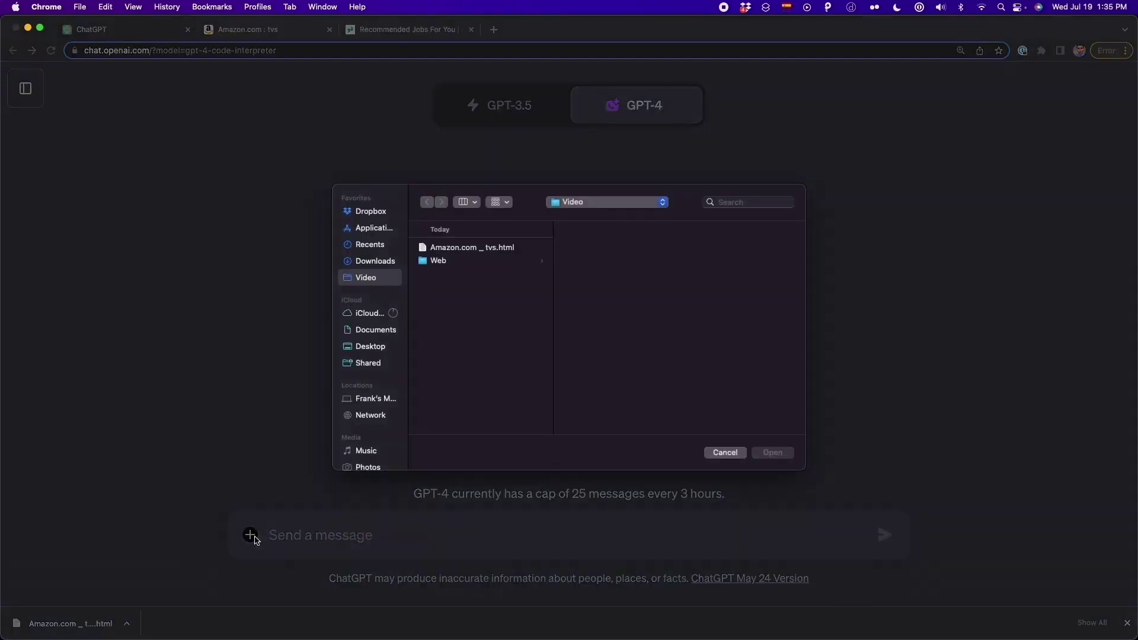
pyautogui.click(458, 209)
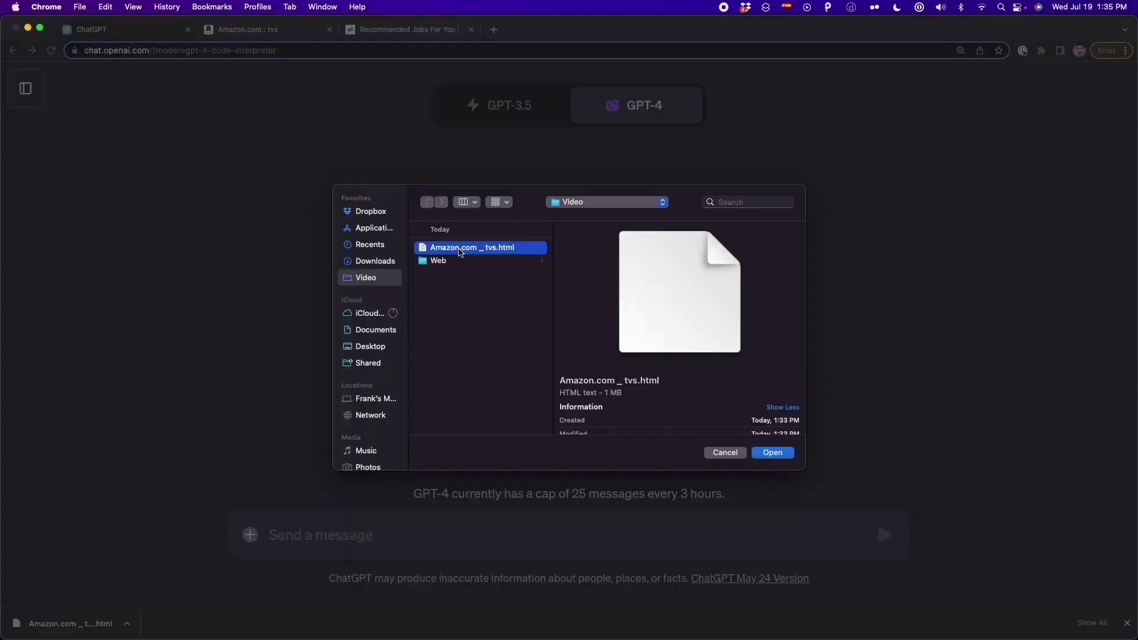
pyautogui.doubleClick(457, 209)
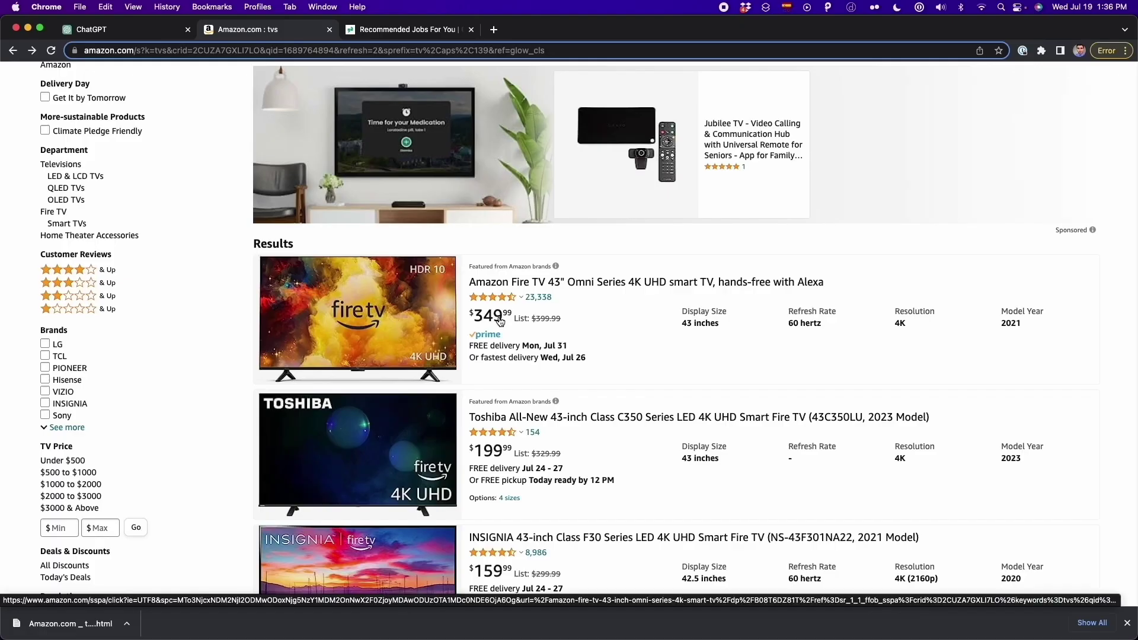
# - Inspect the first Amazon product title to reveal its HTML span in developer tools
pyautogui.rightClick(618, 282)
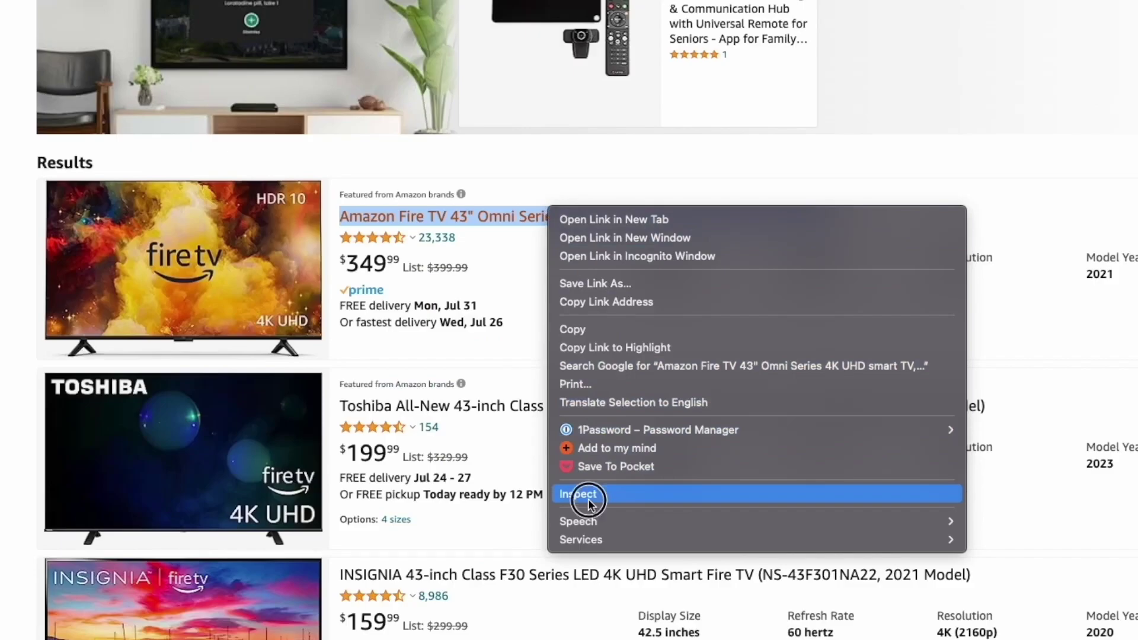
pyautogui.click(587, 495)
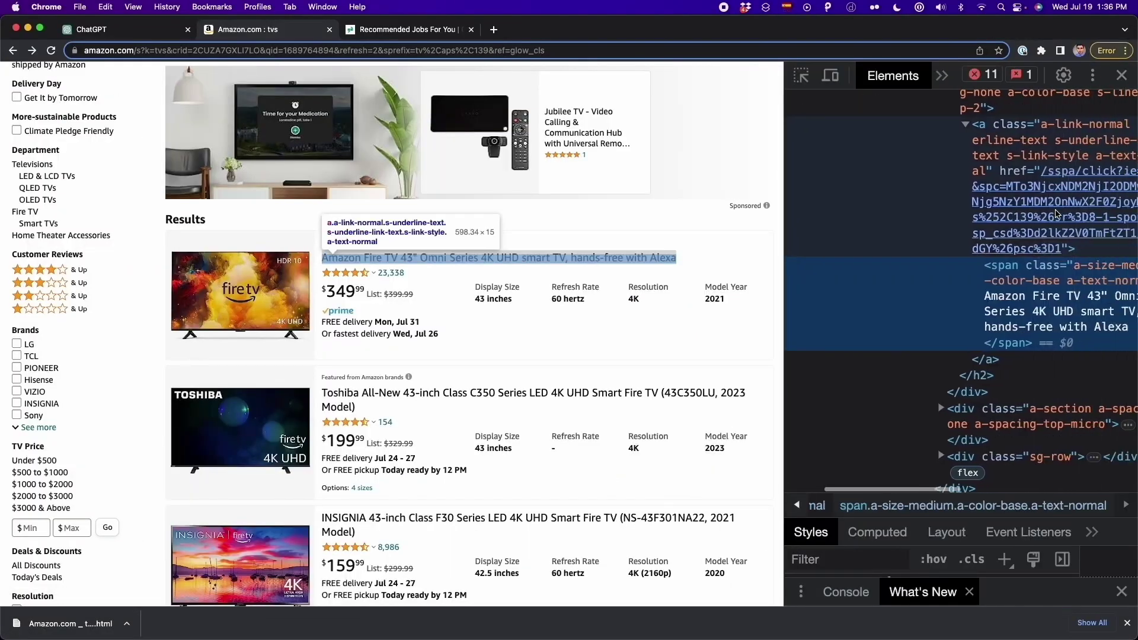
pyautogui.hscroll(5, 1057, 213)
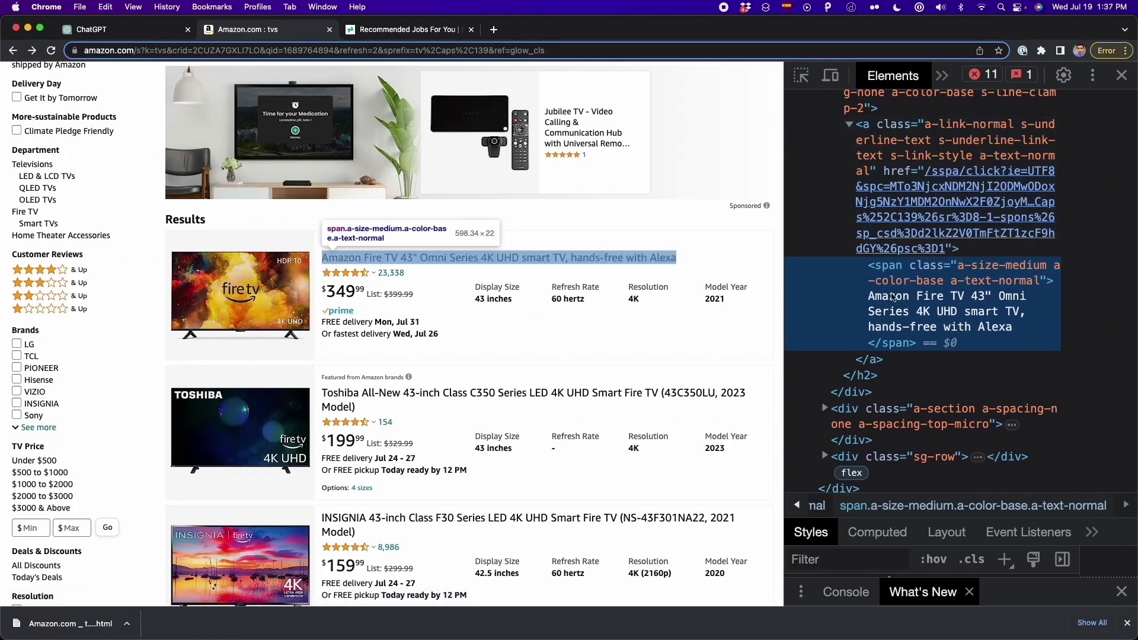
# - Paste the product title and price span HTML examples into the extraction prompt on separate lines
pyautogui.press('super+1')
pyautogui.hotkey('shift', 'Return')
pyautogui.hotkey('shift', 'Return')
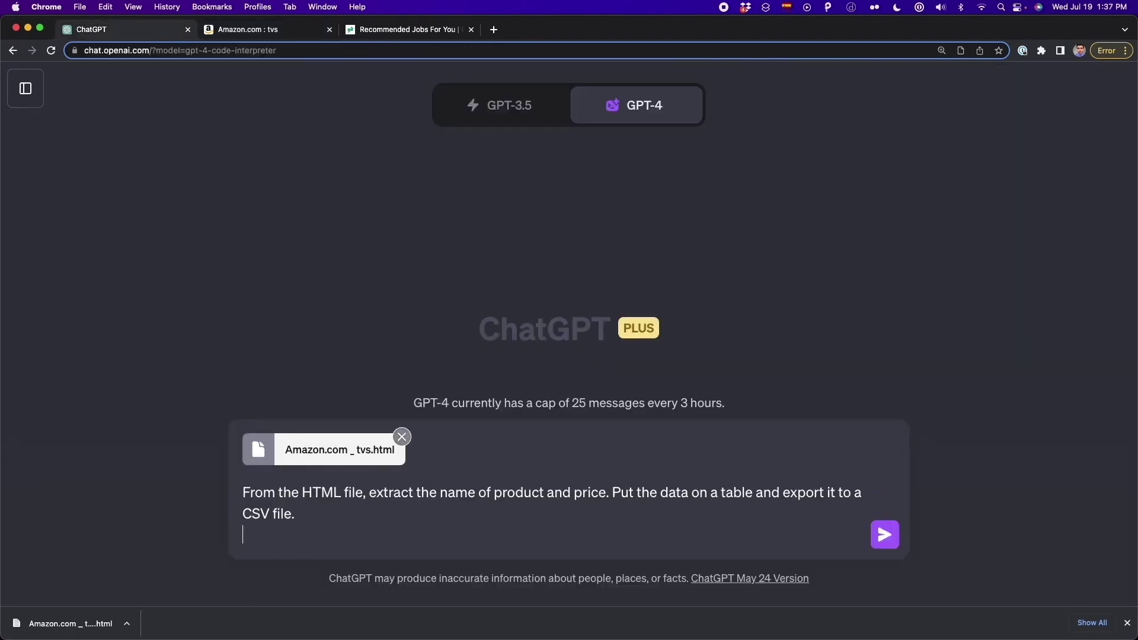
pyautogui.write('<span class="a-size-medium a-color-base a-text-normal">Amazon Fire TV 43" Omni Series 4K UHD smart TV, hands-free with Alexa</span>')
pyautogui.press('super+2')
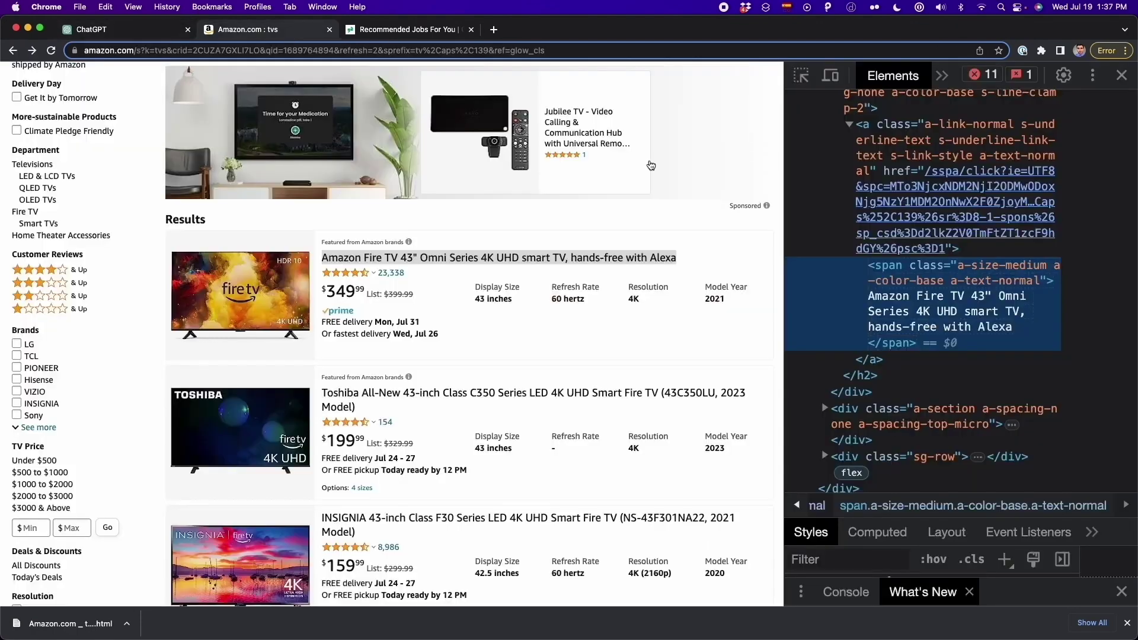
pyautogui.press('super+c')
pyautogui.press('super+1')
pyautogui.hotkey('shift', 'Return')
pyautogui.hotkey('shift', 'Return')
pyautogui.press('super+v')
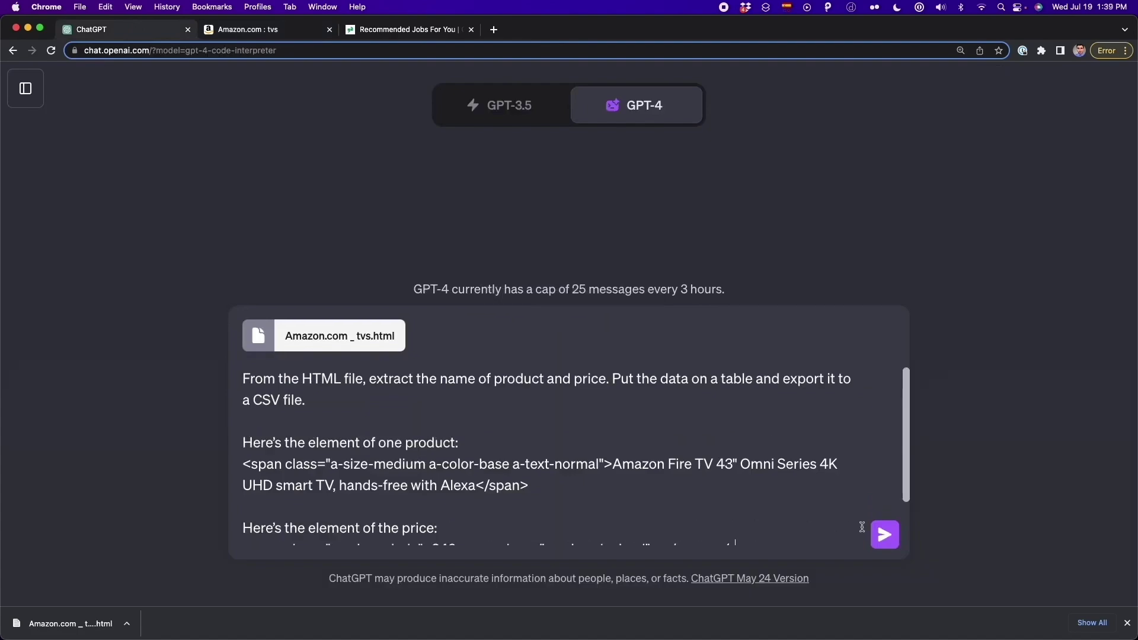
# - Send the extraction request with the null-price rule and zoom out the conversation
pyautogui.click(885, 534)
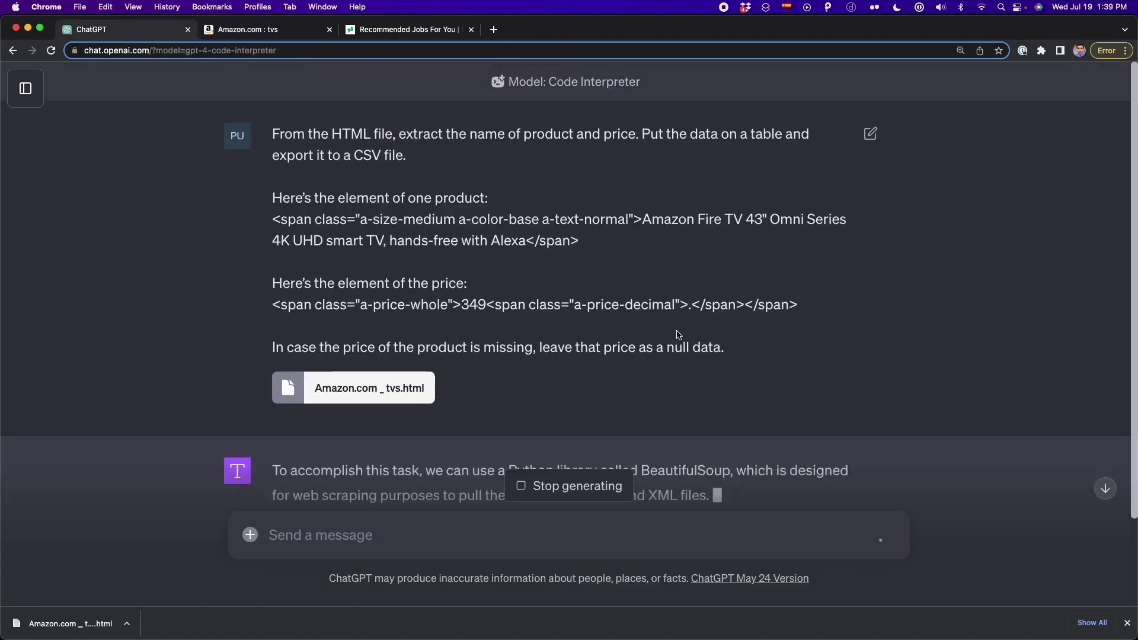
pyautogui.press('super+minus')
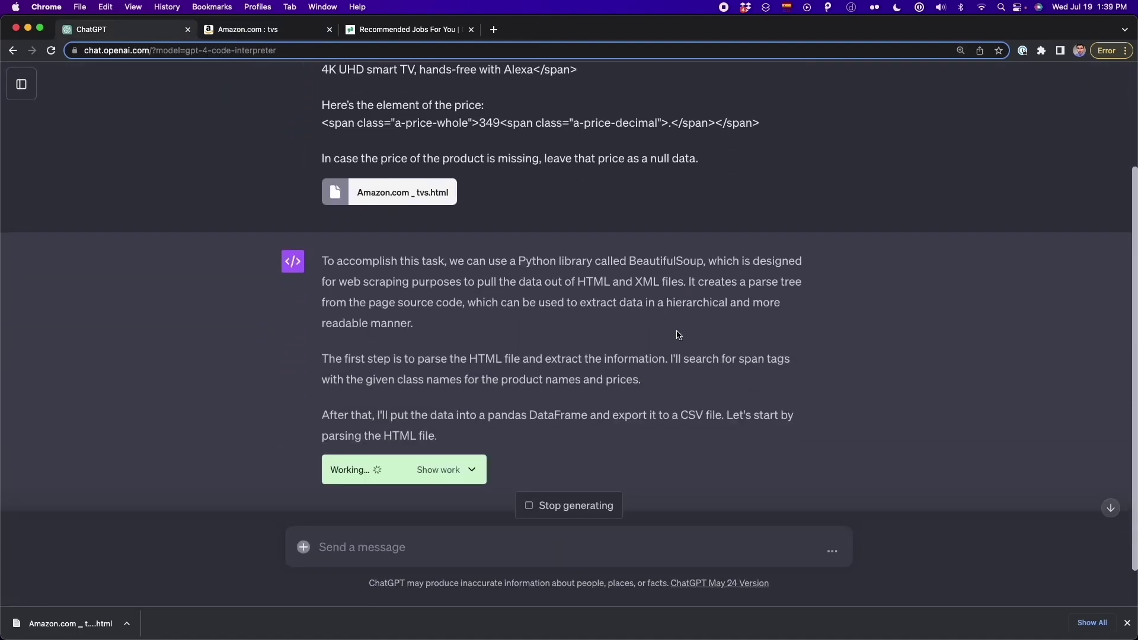